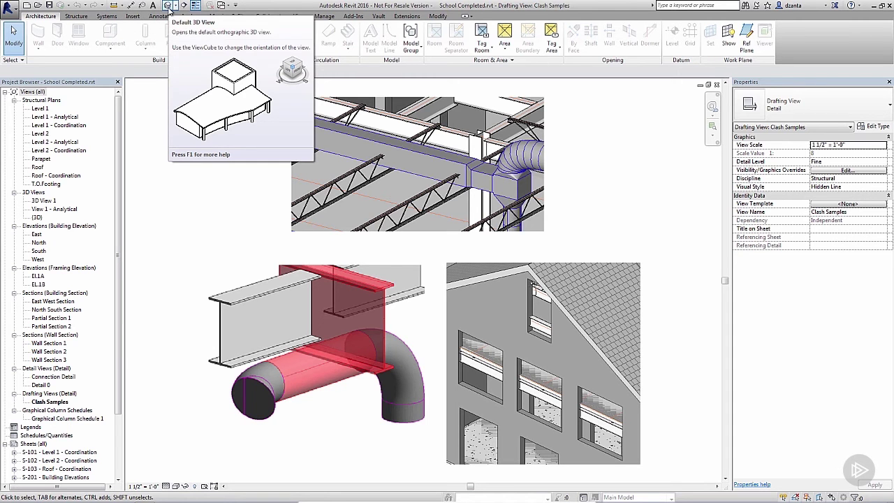
Step: Open the school model's {3D} view, using the Default 3D View command and the view list
{"action": "left_click", "coordinate": [168, 6]}
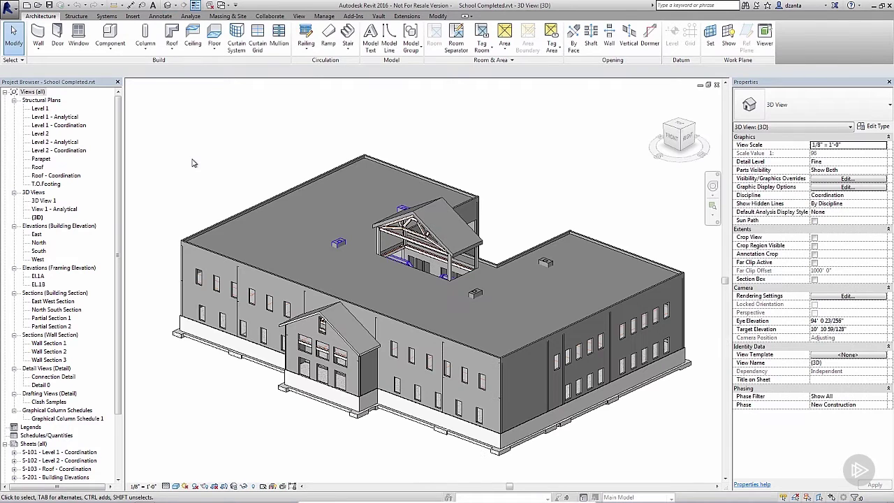
{"action": "left_click", "coordinate": [300, 16]}
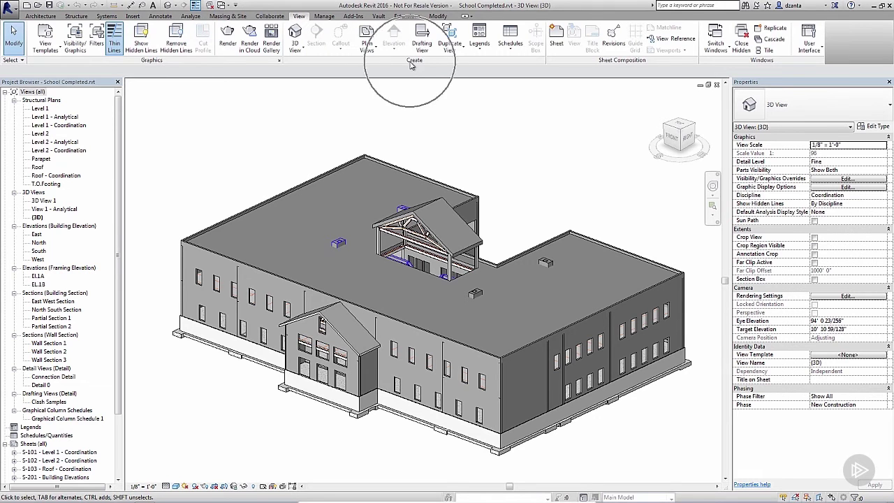
{"action": "left_click", "coordinate": [296, 36]}
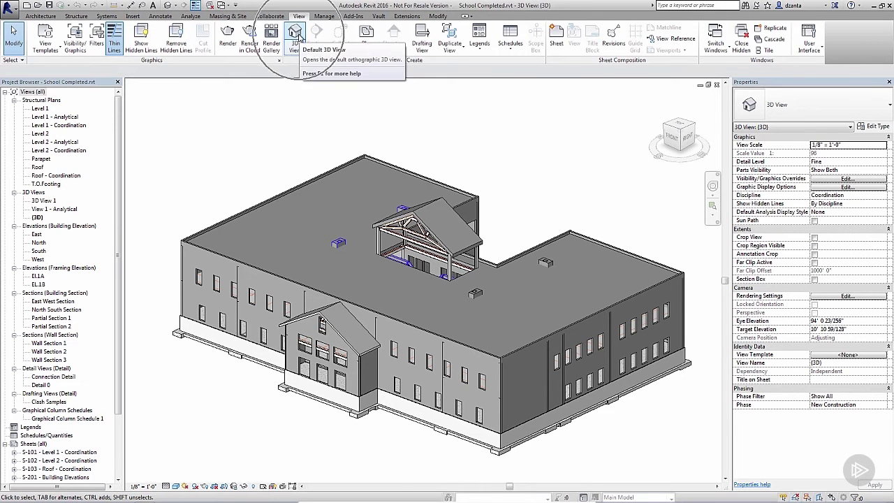
{"action": "left_click", "coordinate": [39, 221]}
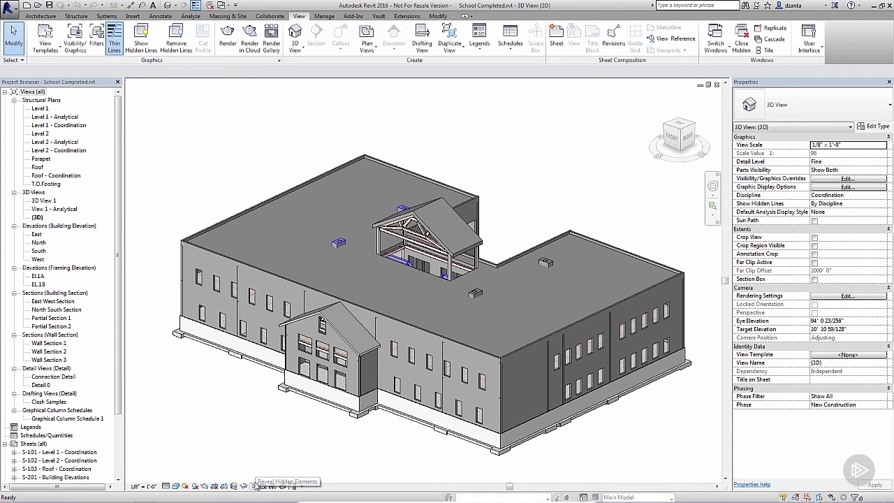
{"action": "key", "text": "r"}
{"action": "key", "text": "h"}
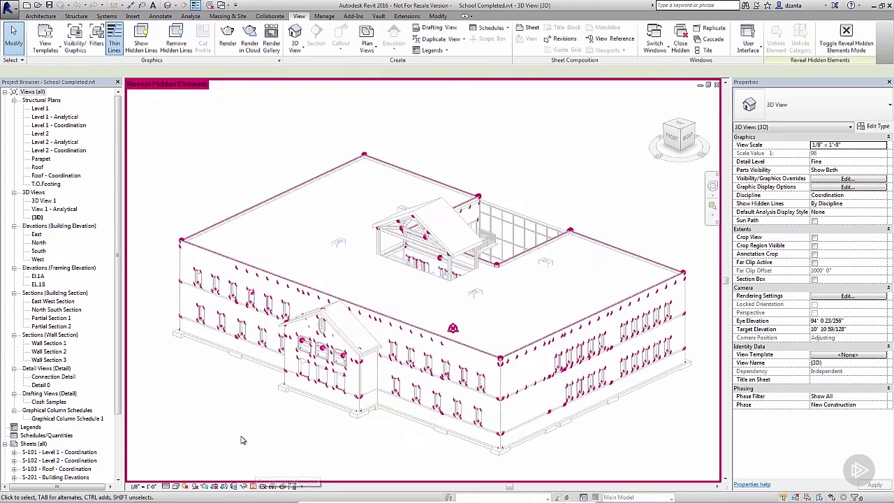
{"action": "left_click", "coordinate": [530, 360]}
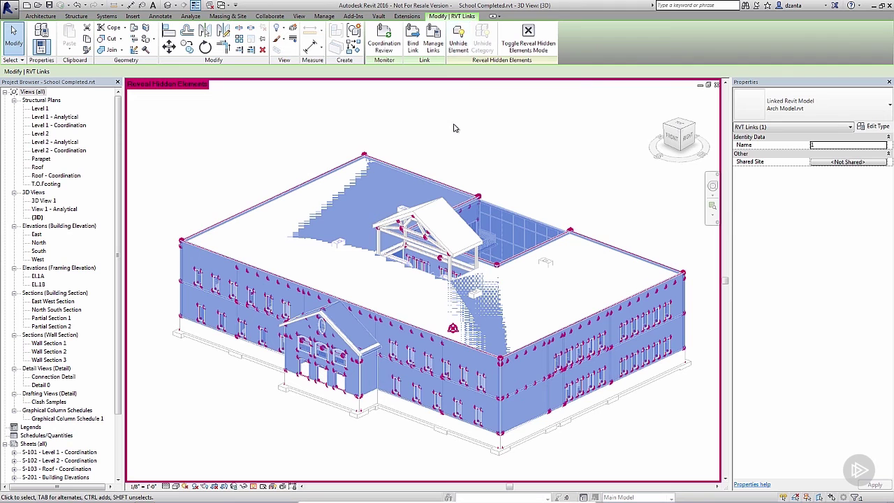
{"action": "left_click", "coordinate": [459, 42]}
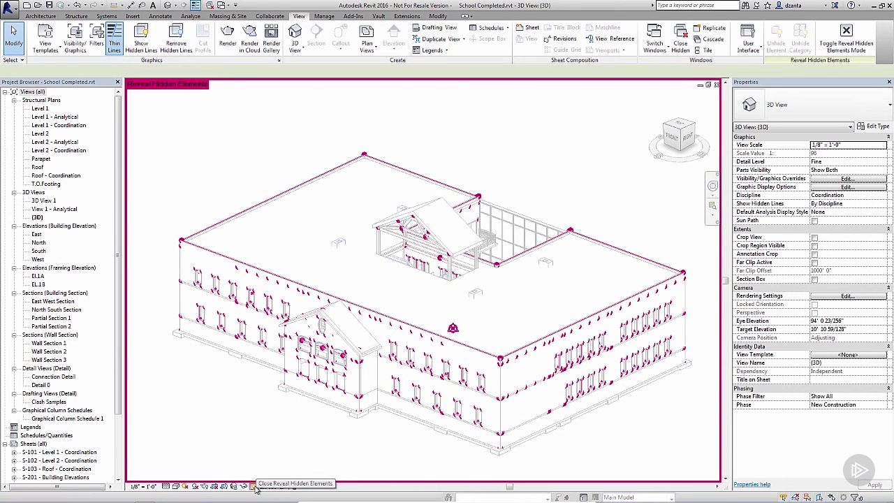
Step: Exit the hidden-element display and orbit and zoom to inspect the rooftop and roof edges
{"action": "left_click", "coordinate": [255, 486]}
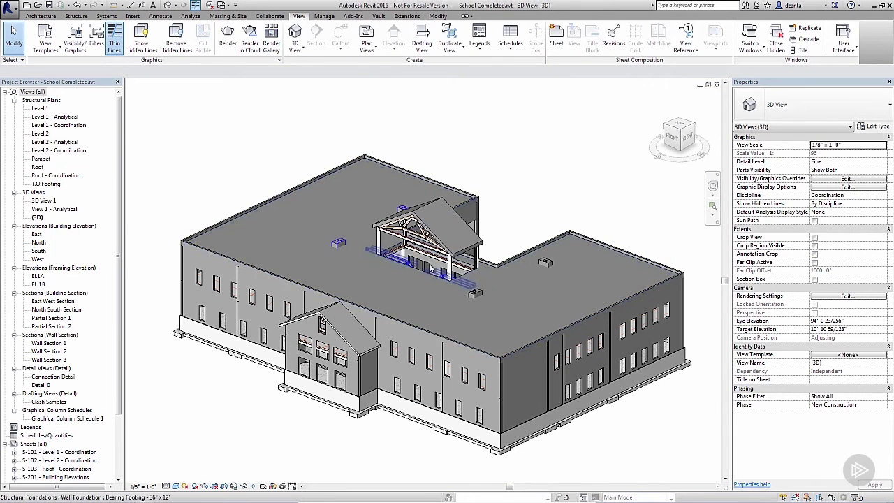
{"action": "middle_click_drag", "start_coordinate": [402, 299], "coordinate": [395, 305], "text": "shift"}
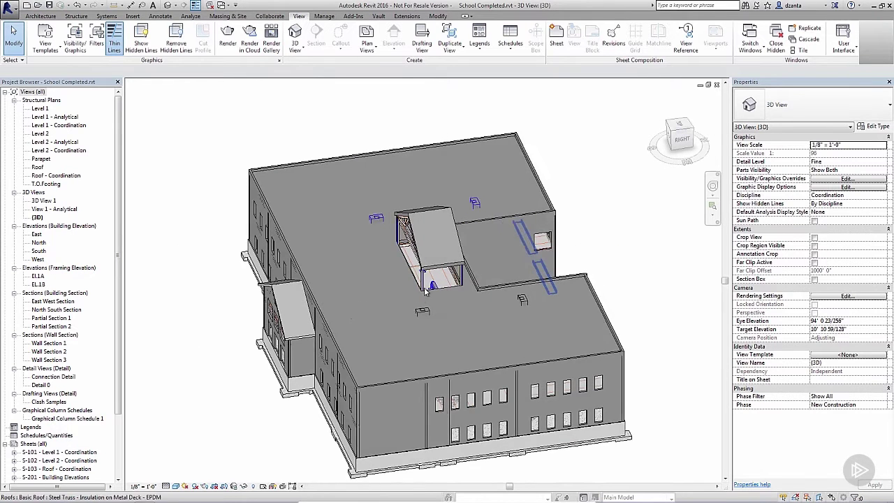
{"action": "scroll", "coordinate": [426, 286], "scroll_direction": "up", "scroll_amount": 4}
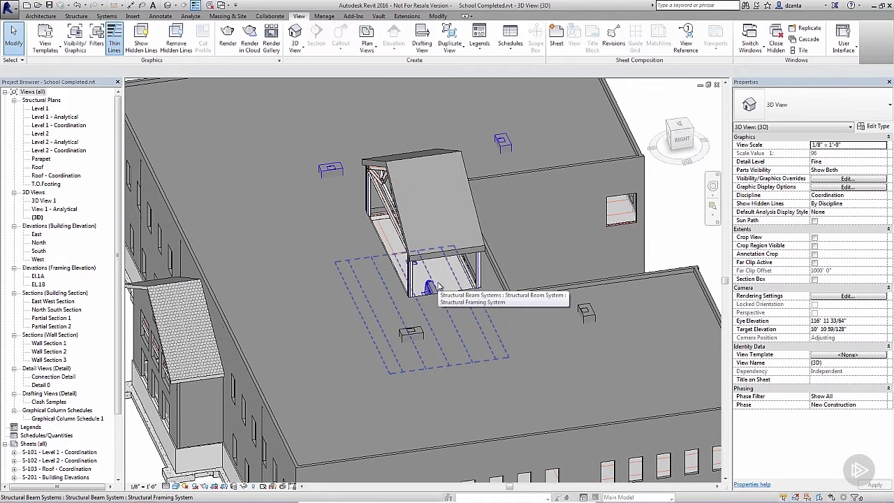
{"action": "scroll", "coordinate": [429, 314], "scroll_direction": "down", "scroll_amount": 4}
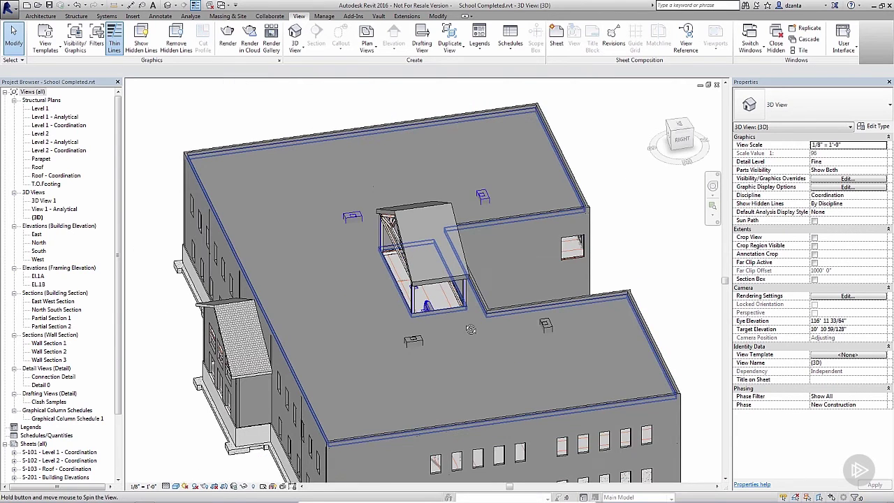
{"action": "mouse_move", "coordinate": [482, 321]}
{"action": "middle_mouse_down", "text": "shift"}
{"action": "mouse_move", "coordinate": [495, 318]}
{"action": "mouse_move", "coordinate": [485, 312]}
{"action": "middle_mouse_up", "text": "shift"}
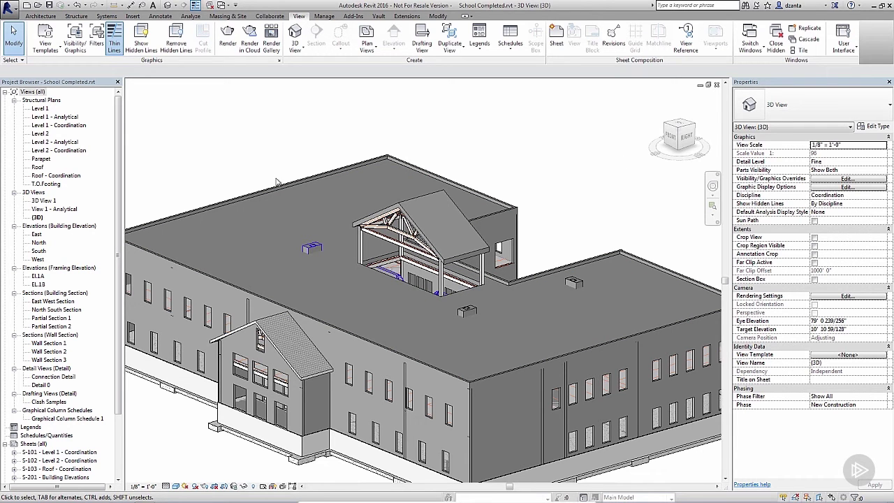
Step: Hide the school's main roof in the 3D view
{"action": "left_click", "coordinate": [303, 296]}
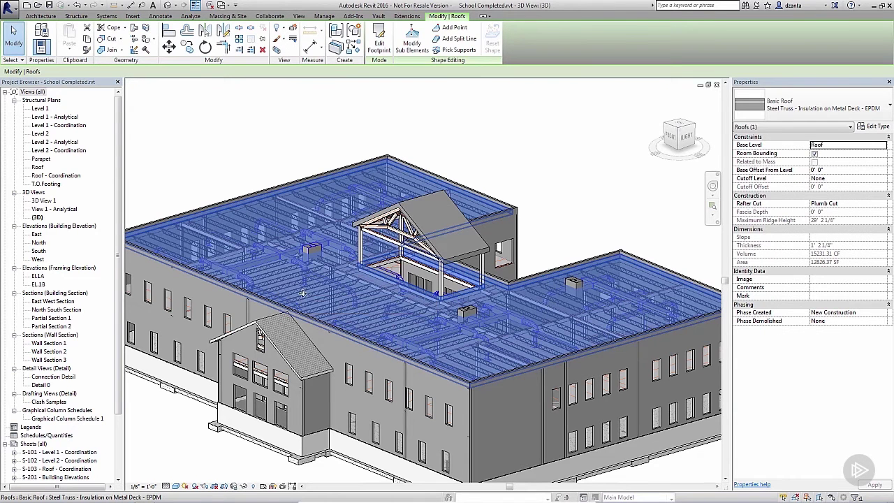
{"action": "right_click", "coordinate": [303, 296]}
{"action": "mouse_move", "coordinate": [338, 331]}
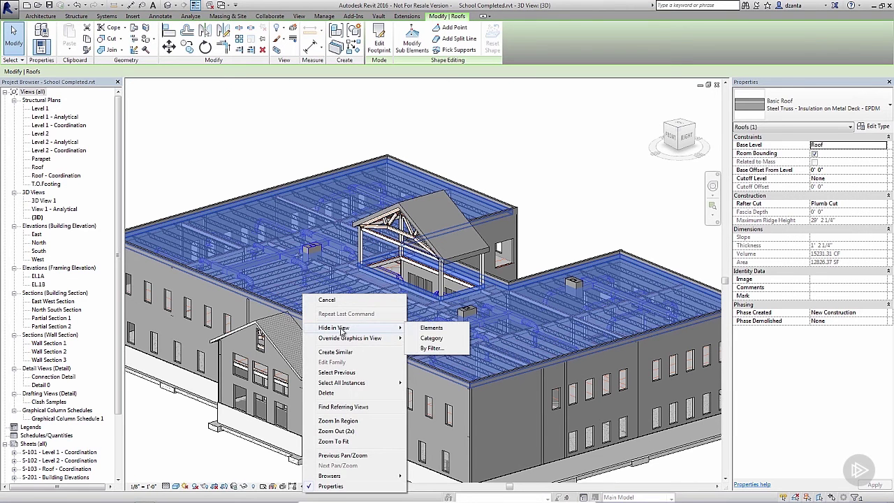
{"action": "left_click", "coordinate": [426, 328]}
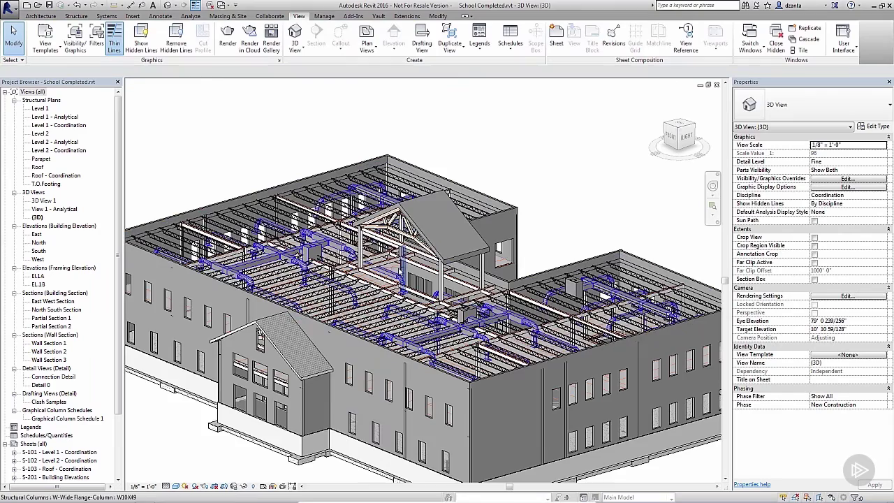
Step: Orbit, zoom and pan across the exposed bar joists, ductwork and exterior walls
{"action": "left_click", "coordinate": [401, 273]}
{"action": "key", "text": "v"}
{"action": "key", "text": "h"}
{"action": "middle_click_drag", "start_coordinate": [401, 273], "coordinate": [416, 334], "text": "shift"}
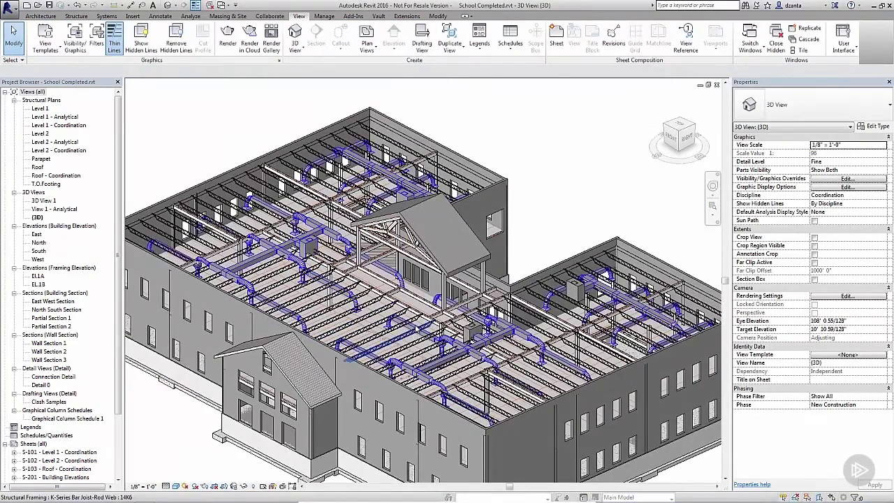
{"action": "scroll", "coordinate": [416, 328], "scroll_direction": "up", "scroll_amount": 5}
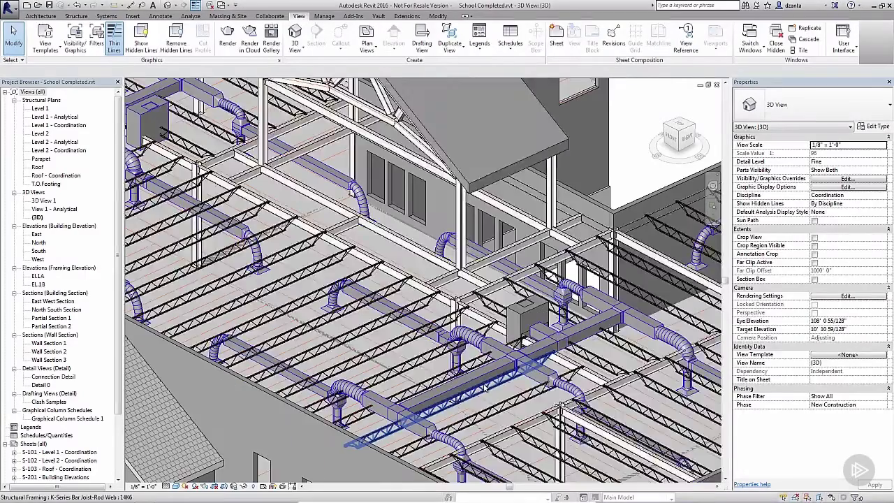
{"action": "scroll", "coordinate": [485, 389], "scroll_direction": "up", "scroll_amount": 6}
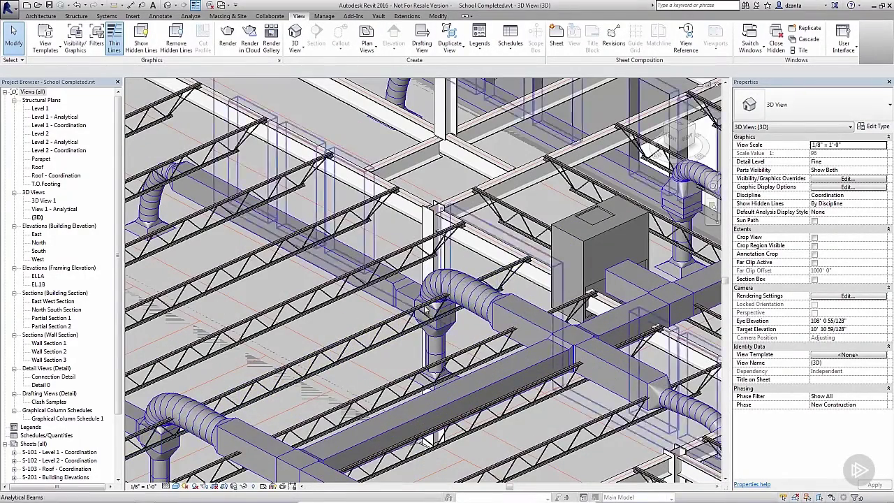
{"action": "scroll", "coordinate": [425, 310], "scroll_direction": "up", "scroll_amount": 2}
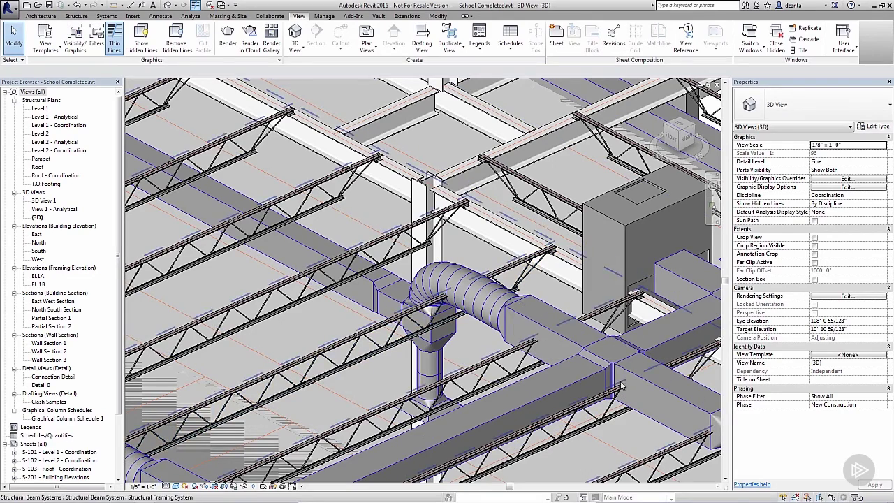
{"action": "scroll", "coordinate": [524, 289], "scroll_direction": "down", "scroll_amount": 4}
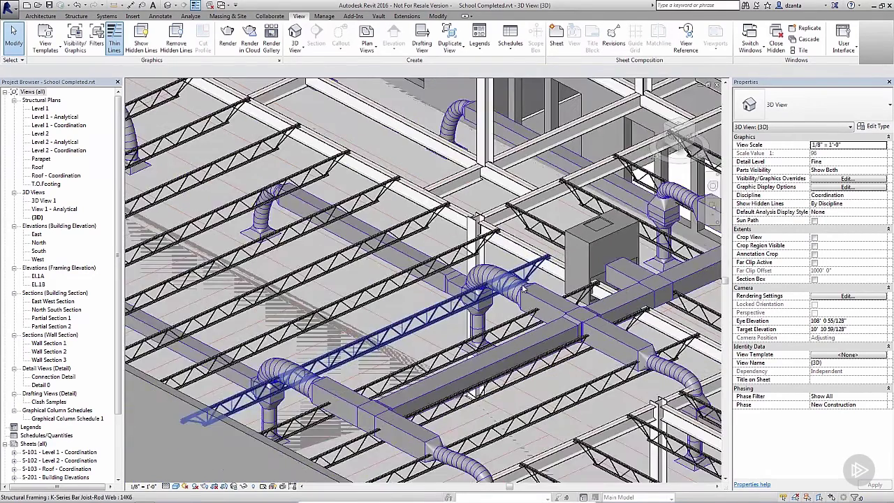
{"action": "scroll", "coordinate": [269, 394], "scroll_direction": "up", "scroll_amount": 4}
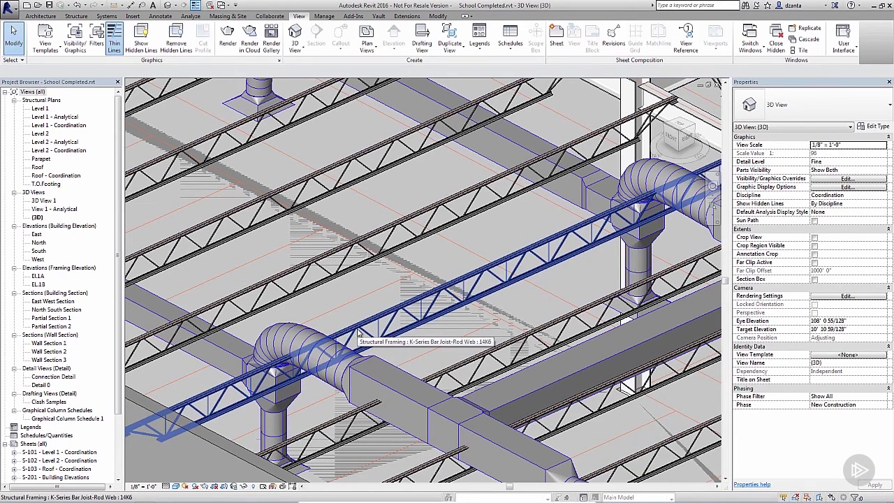
{"action": "scroll", "coordinate": [359, 332], "scroll_direction": "down", "scroll_amount": 3}
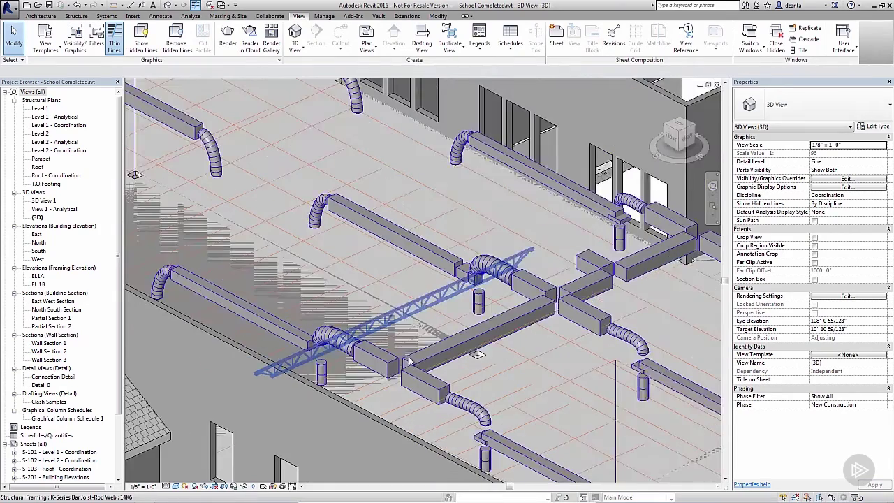
{"action": "scroll", "coordinate": [410, 361], "scroll_direction": "down", "scroll_amount": 3}
{"action": "scroll", "coordinate": [506, 429], "scroll_direction": "up", "scroll_amount": 2}
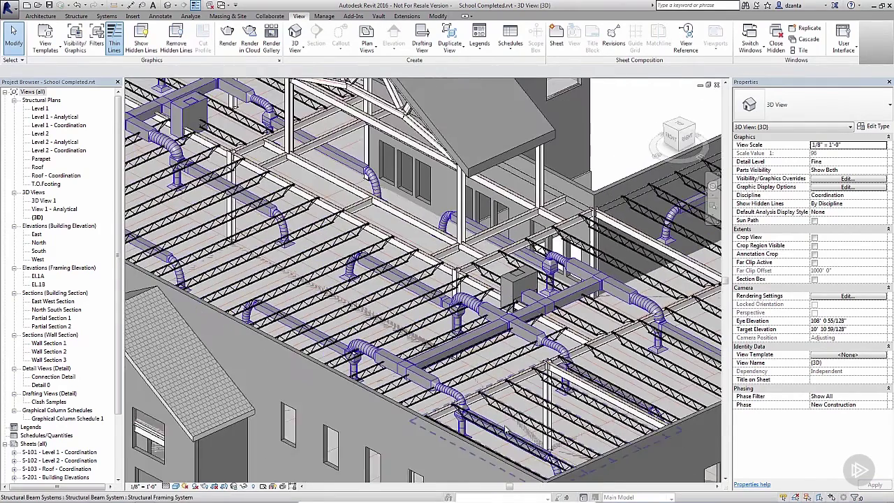
{"action": "middle_click_drag", "start_coordinate": [491, 399], "coordinate": [520, 327]}
{"action": "scroll", "coordinate": [541, 313], "scroll_direction": "up", "scroll_amount": 1}
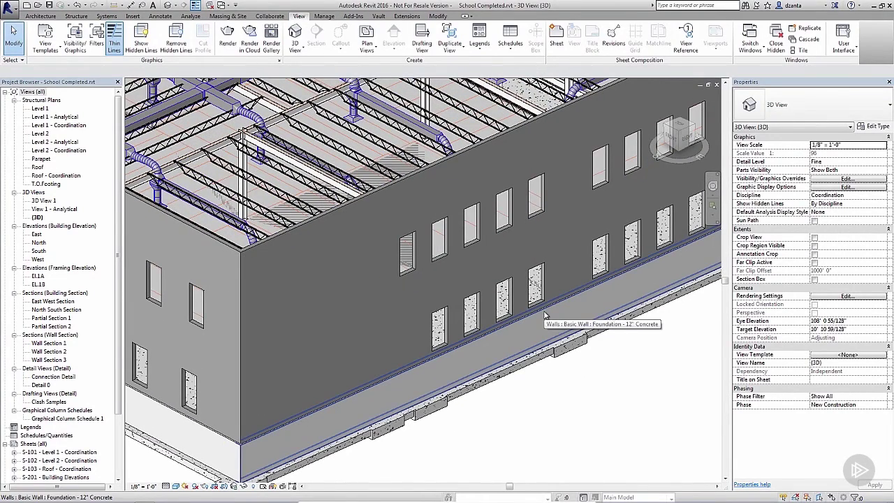
Step: Hide the 12" Concrete foundation wall in the 3D view
{"action": "left_click", "coordinate": [544, 315]}
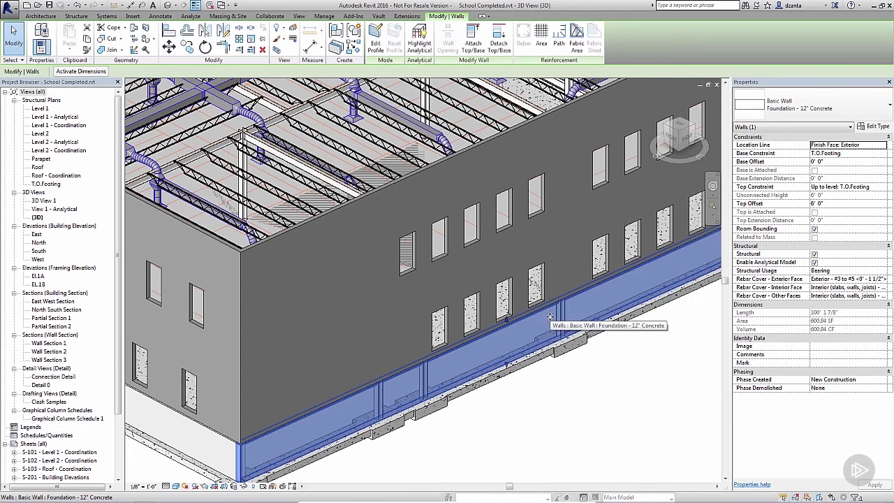
{"action": "right_click", "coordinate": [550, 321]}
{"action": "mouse_move", "coordinate": [625, 153]}
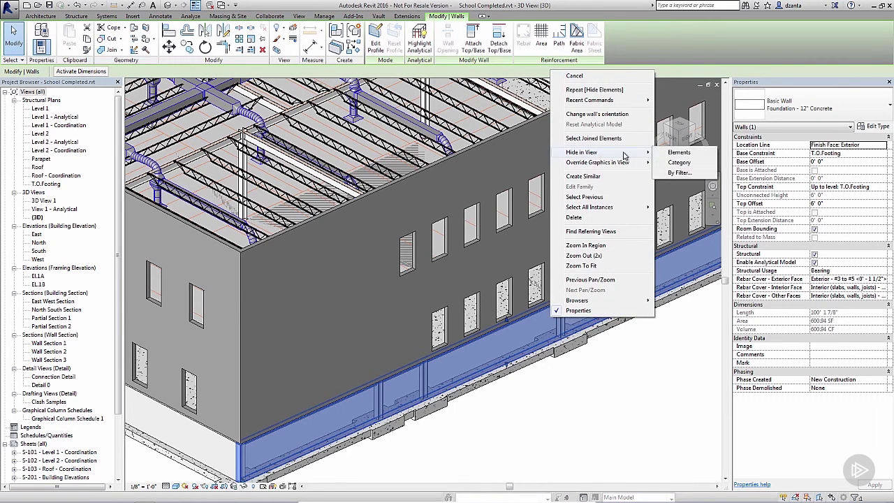
{"action": "left_click", "coordinate": [663, 153]}
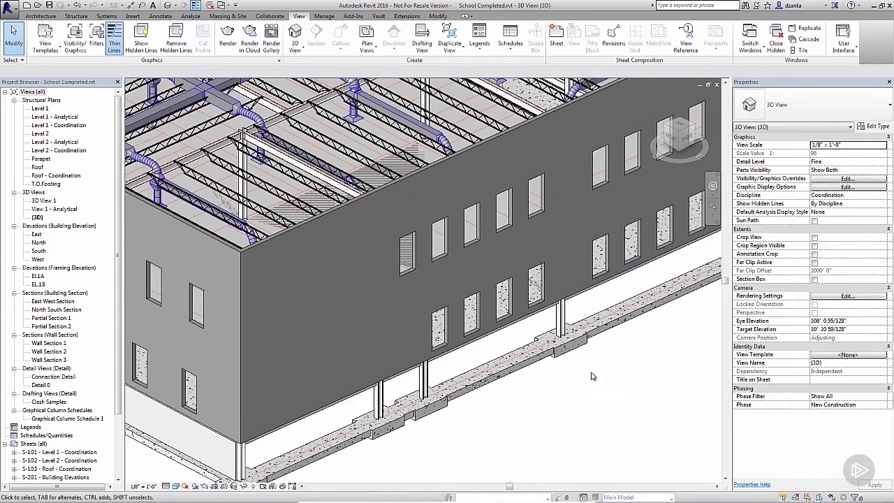
Step: Hide the windowed exterior wall to expose the slab edge, columns and beams behind it
{"action": "scroll", "coordinate": [563, 292], "scroll_direction": "up", "scroll_amount": 5}
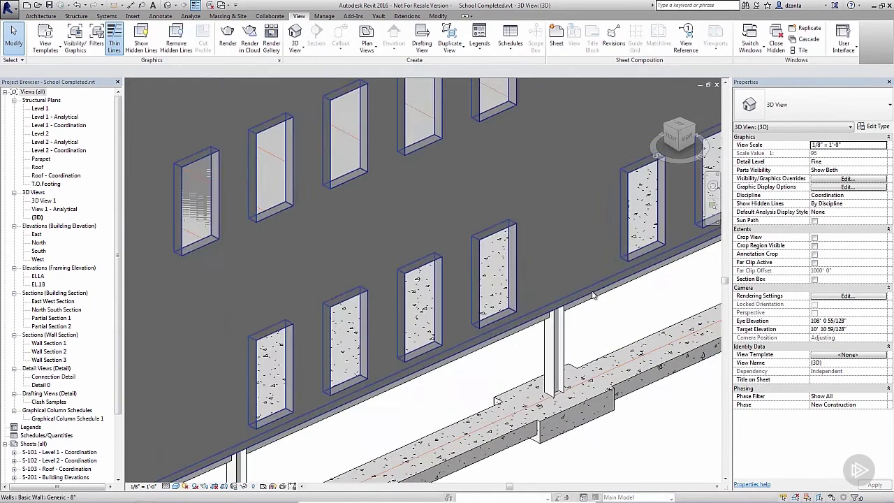
{"action": "left_click", "coordinate": [586, 248]}
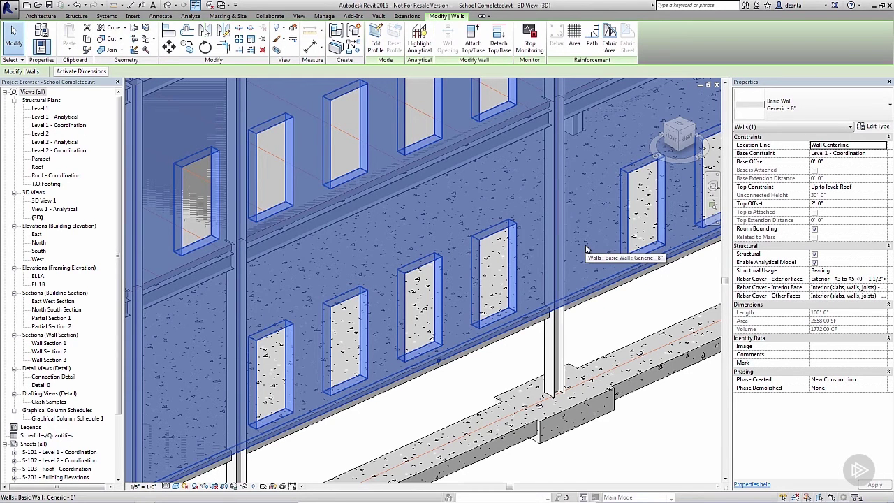
{"action": "right_click", "coordinate": [586, 248]}
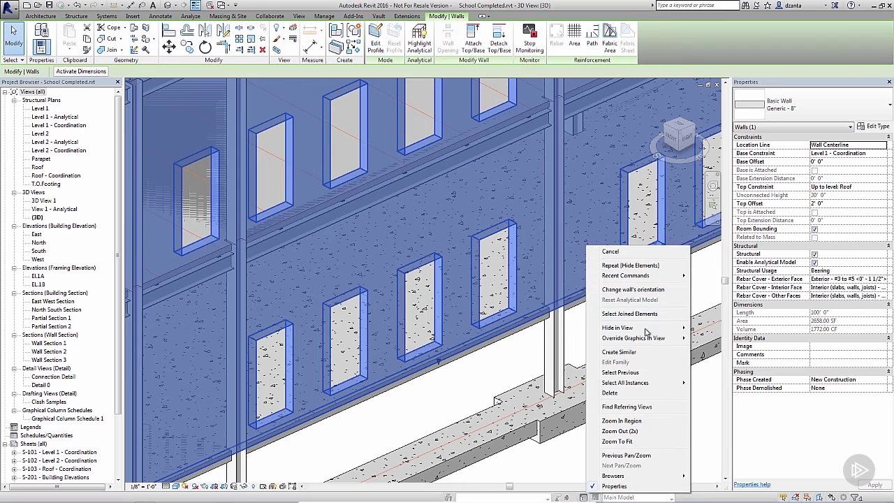
{"action": "mouse_move", "coordinate": [645, 332]}
{"action": "left_click", "coordinate": [715, 327]}
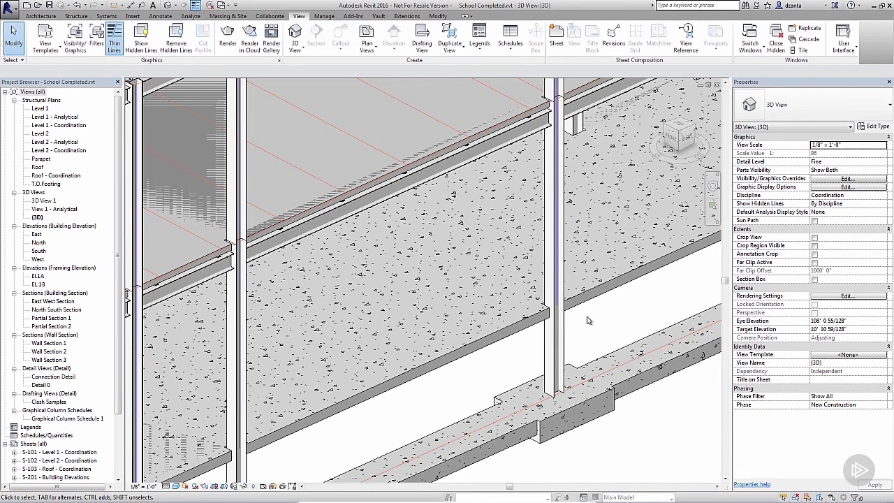
{"action": "scroll", "coordinate": [562, 306], "scroll_direction": "up", "scroll_amount": 3}
{"action": "scroll", "coordinate": [562, 306], "scroll_direction": "up", "scroll_amount": 2}
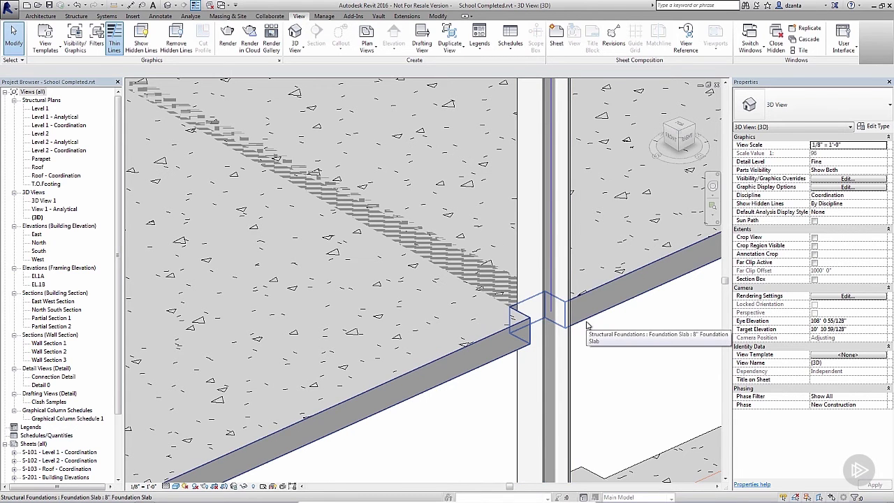
{"action": "scroll", "coordinate": [586, 326], "scroll_direction": "down", "scroll_amount": 5}
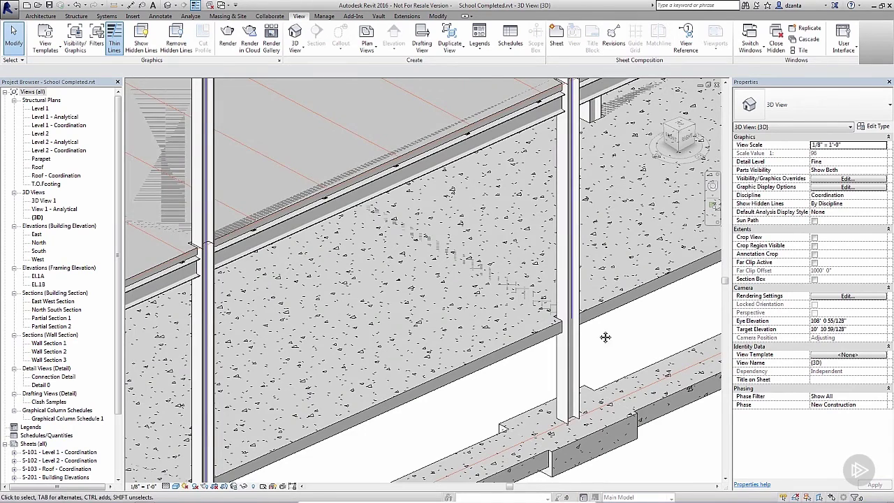
{"action": "middle_click_drag", "start_coordinate": [605, 335], "coordinate": [499, 221]}
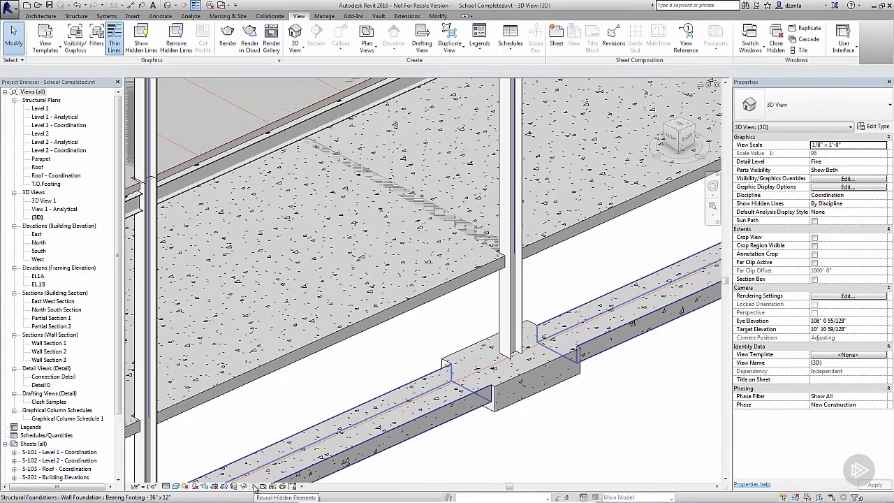
Step: Unhide the 12" Concrete foundation wall through Reveal Hidden Elements, then turn that display off
{"action": "left_click", "coordinate": [256, 487]}
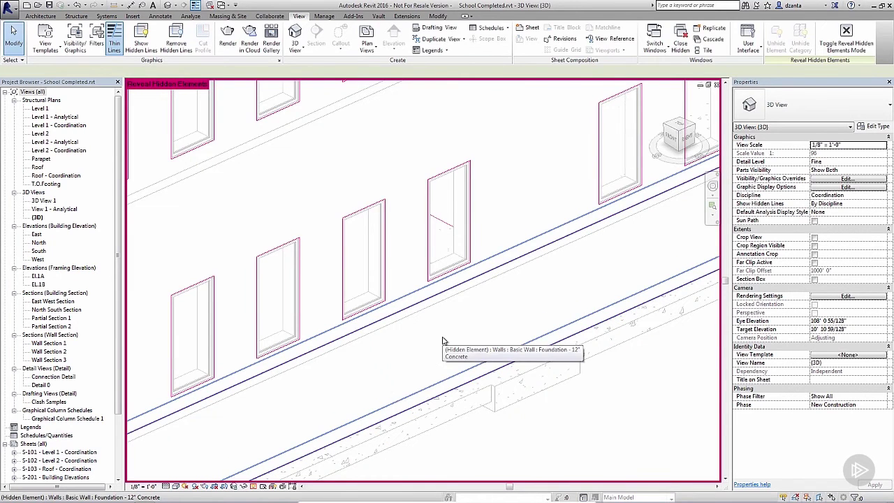
{"action": "left_click", "coordinate": [442, 340]}
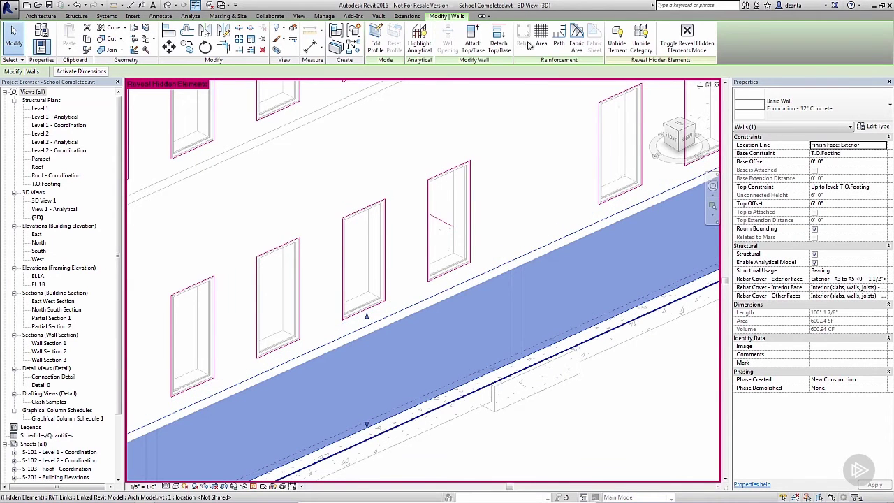
{"action": "left_click", "coordinate": [615, 43]}
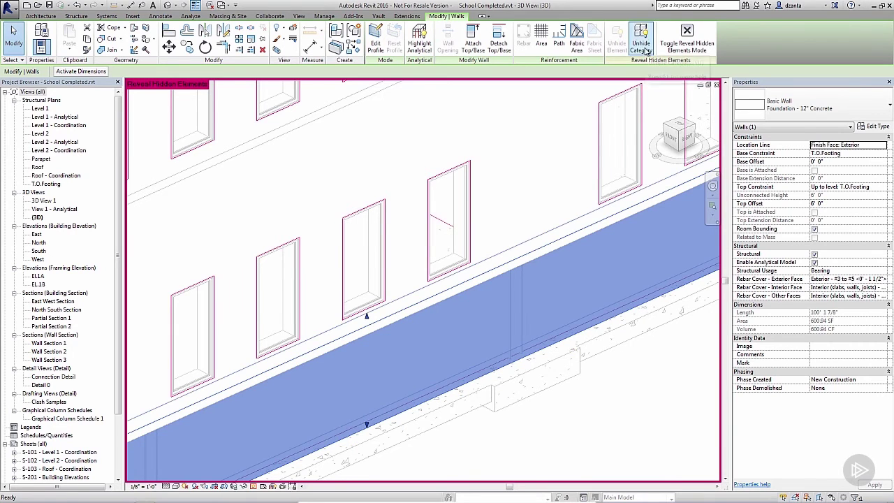
{"action": "left_click", "coordinate": [686, 39]}
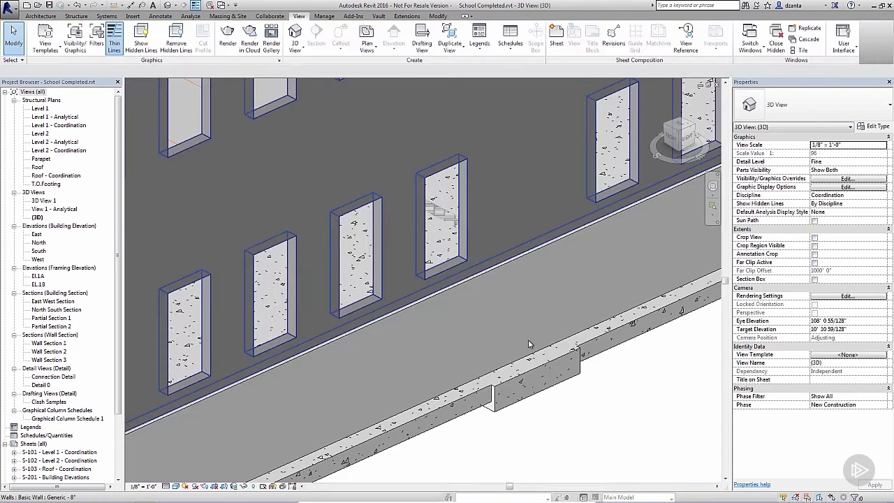
{"action": "left_click", "coordinate": [544, 265]}
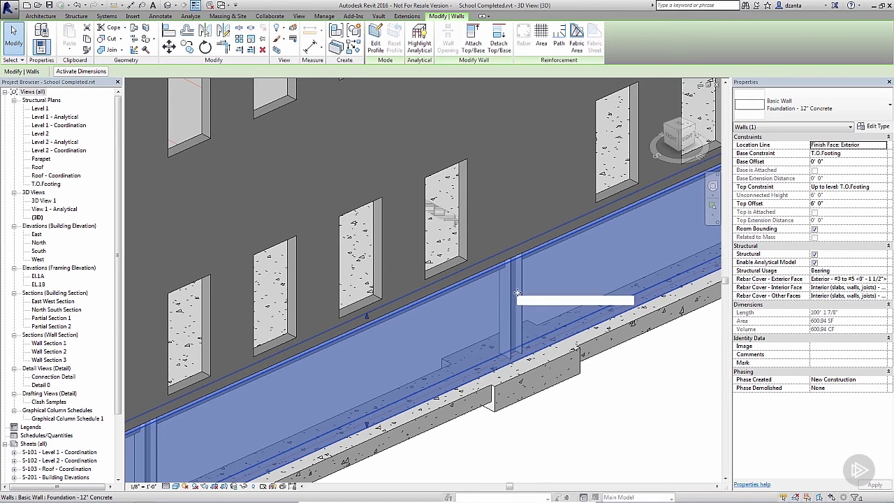
{"action": "scroll", "coordinate": [518, 290], "scroll_direction": "down", "scroll_amount": 1}
{"action": "scroll", "coordinate": [521, 289], "scroll_direction": "down", "scroll_amount": 1}
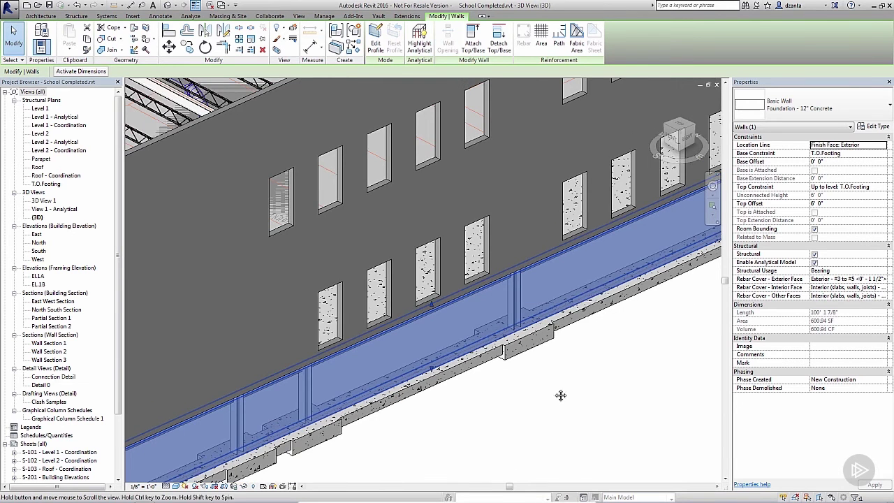
{"action": "scroll", "coordinate": [555, 386], "scroll_direction": "up", "scroll_amount": 2}
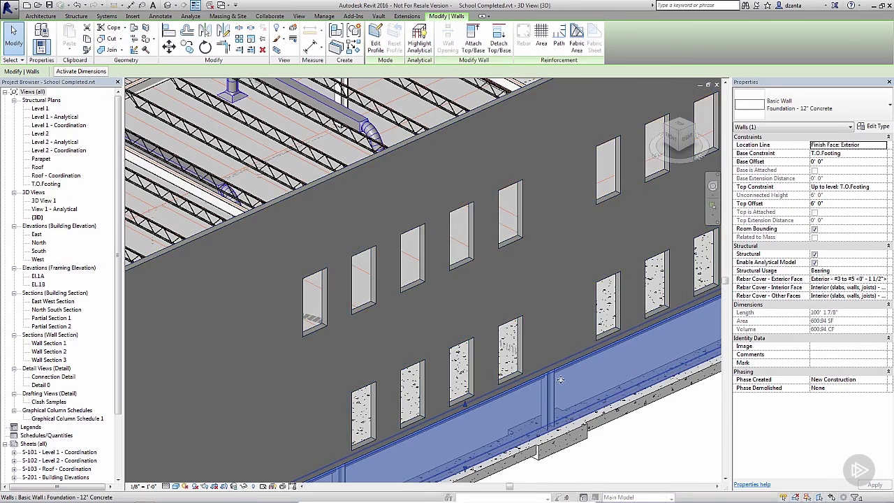
{"action": "scroll", "coordinate": [560, 380], "scroll_direction": "down", "scroll_amount": 2}
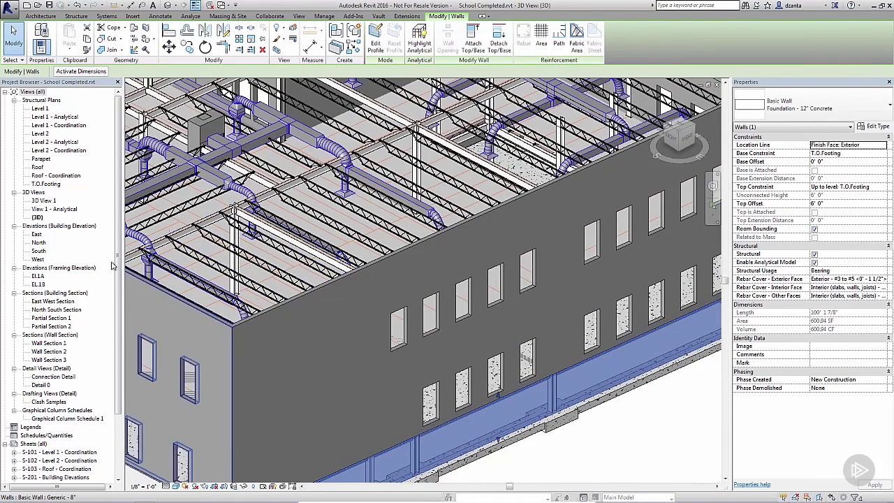
{"action": "scroll", "coordinate": [134, 260], "scroll_direction": "up", "scroll_amount": 4}
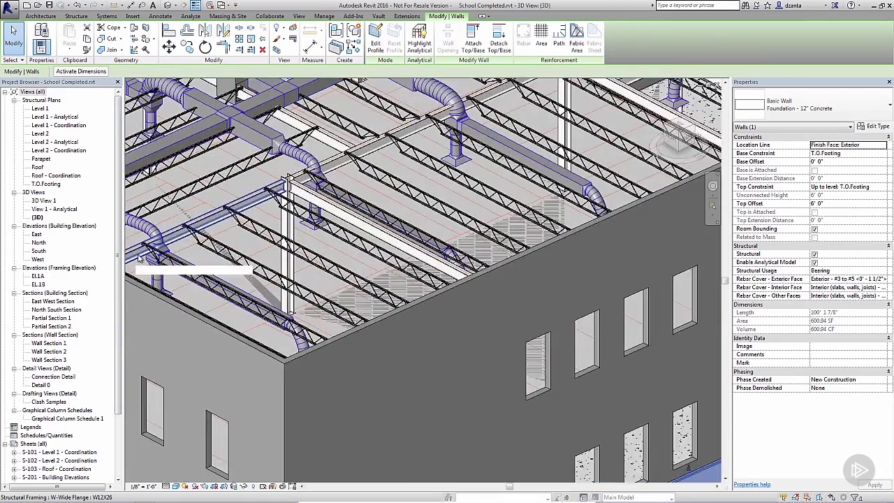
{"action": "scroll", "coordinate": [139, 259], "scroll_direction": "up", "scroll_amount": 2}
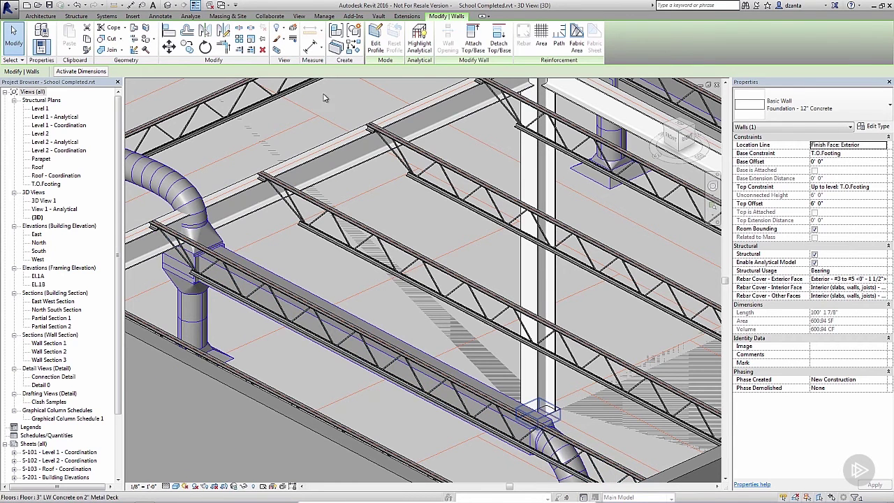
Step: Open the Warnings list from the Manage tab's Inquiry panel
{"action": "left_click", "coordinate": [326, 16]}
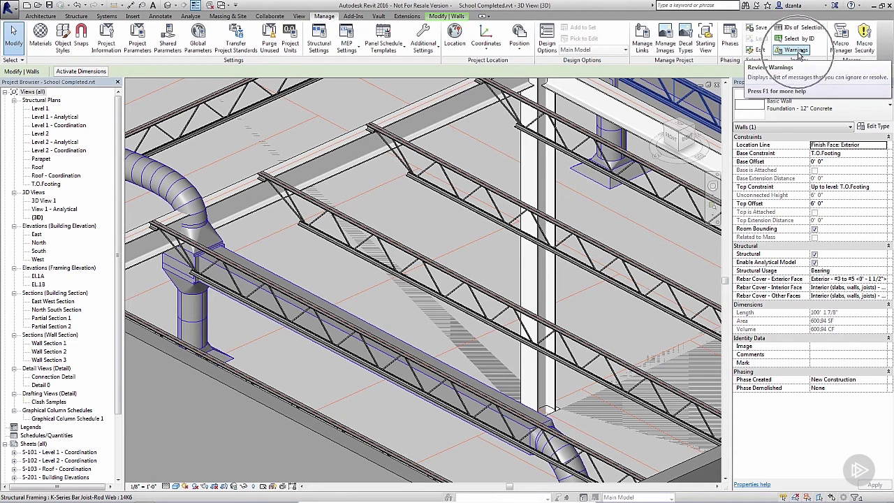
{"action": "left_click", "coordinate": [796, 50]}
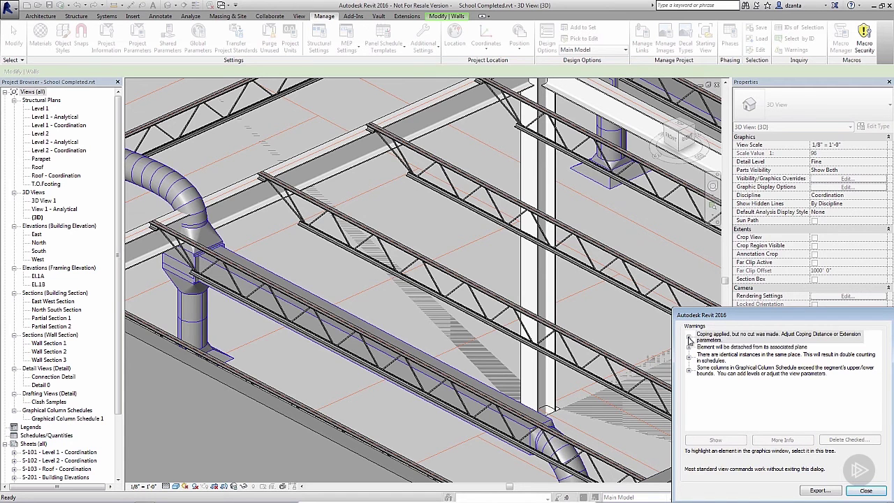
Step: Expand the coping warning and select its W-Wide Flange structural column
{"action": "left_click", "coordinate": [689, 338]}
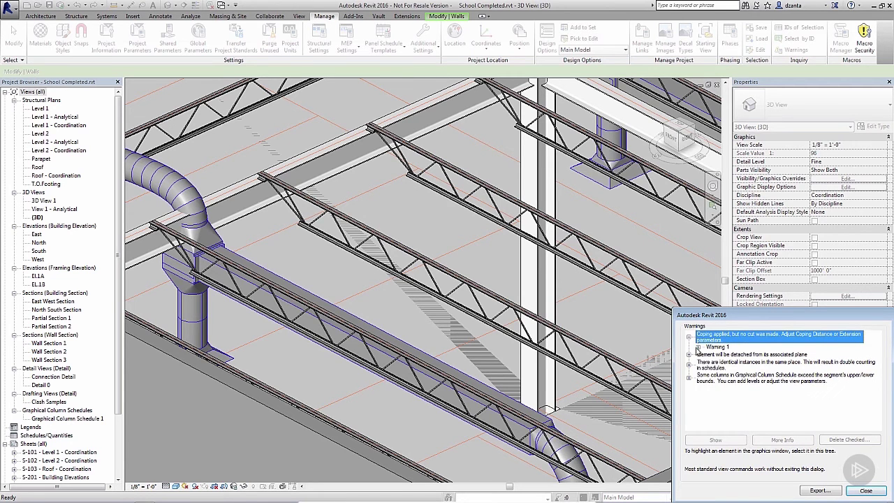
{"action": "left_click", "coordinate": [698, 347]}
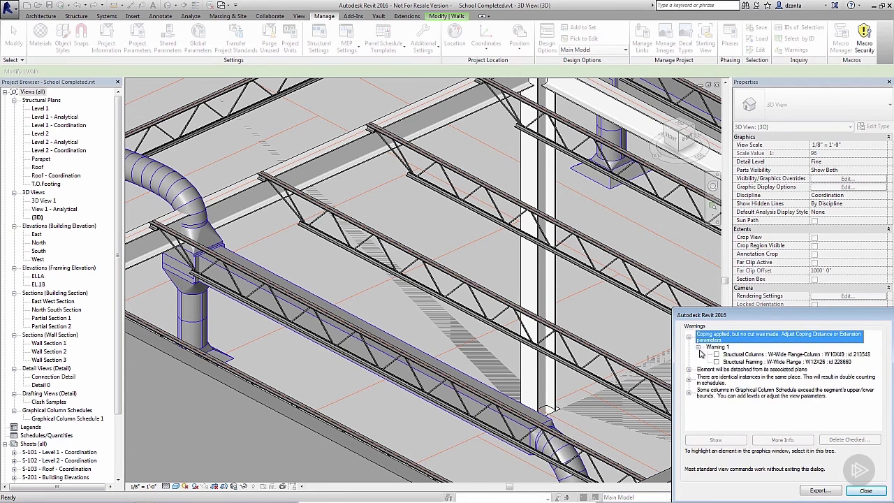
{"action": "left_click", "coordinate": [775, 355]}
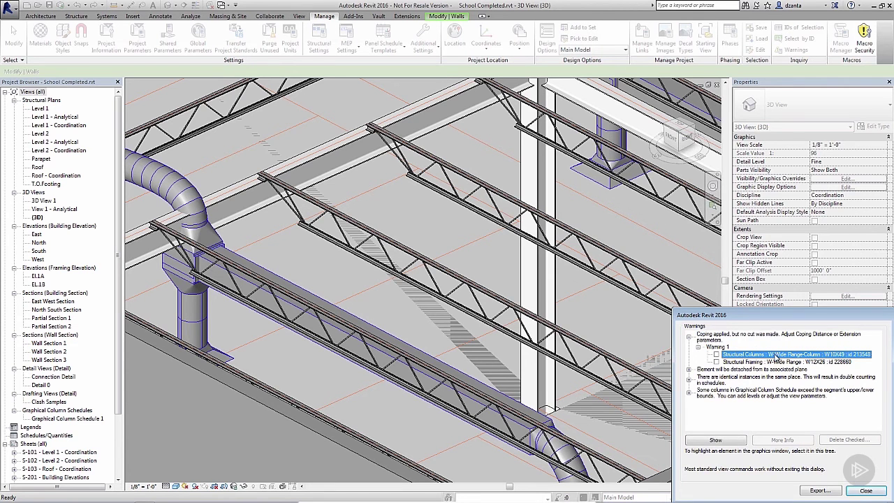
Step: Show the warned column in successive views until Structural Plan: Level 2 appears
{"action": "left_click", "coordinate": [693, 444]}
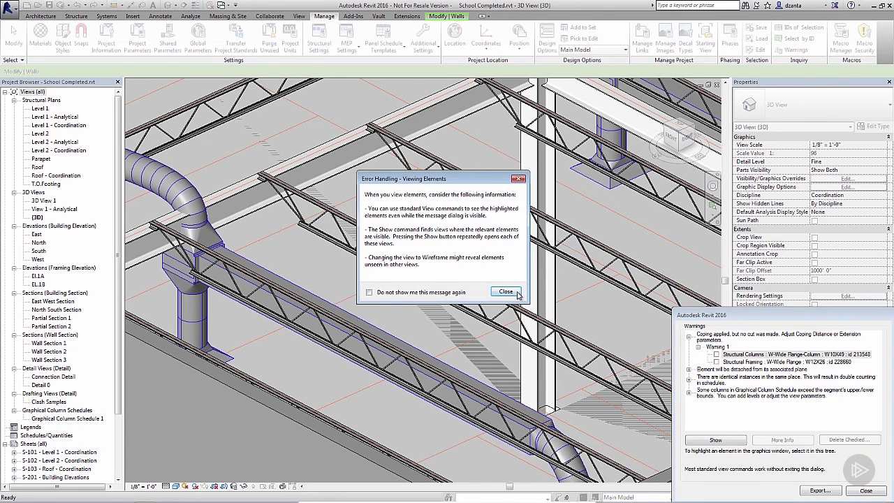
{"action": "left_click", "coordinate": [506, 292]}
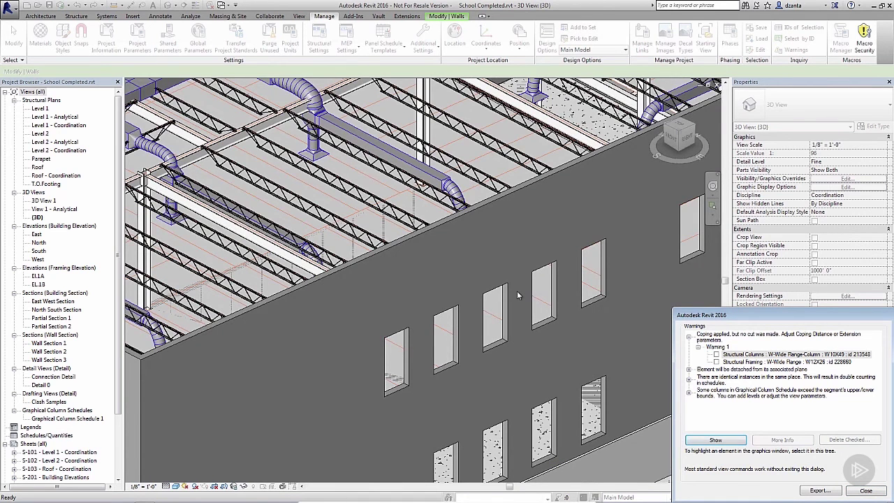
{"action": "left_click", "coordinate": [719, 441]}
{"action": "left_click", "coordinate": [470, 270]}
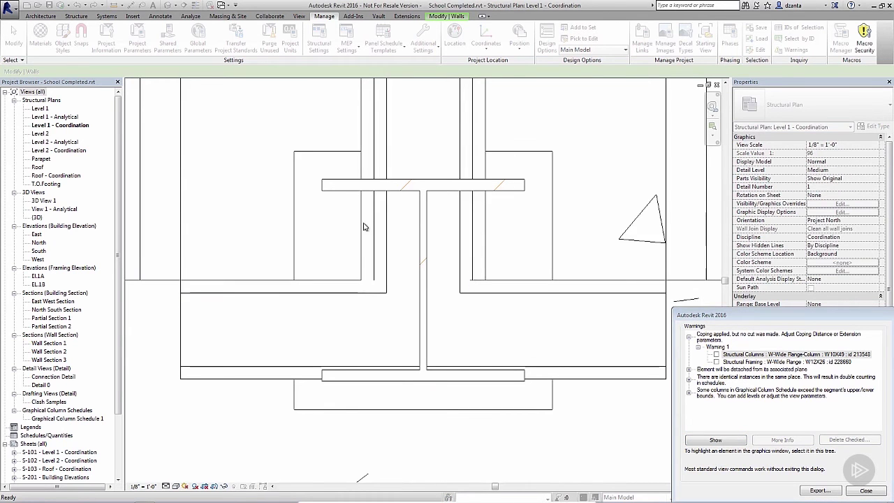
{"action": "left_click", "coordinate": [715, 440]}
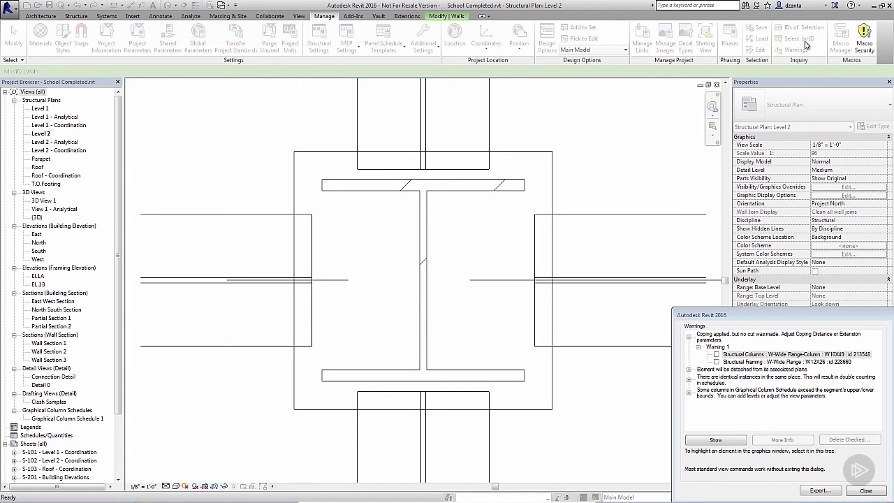
{"action": "left_click", "coordinate": [863, 489]}
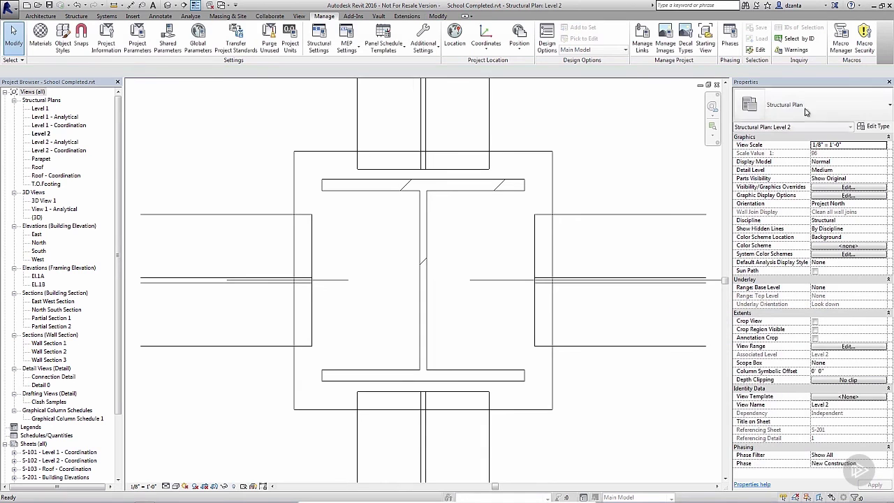